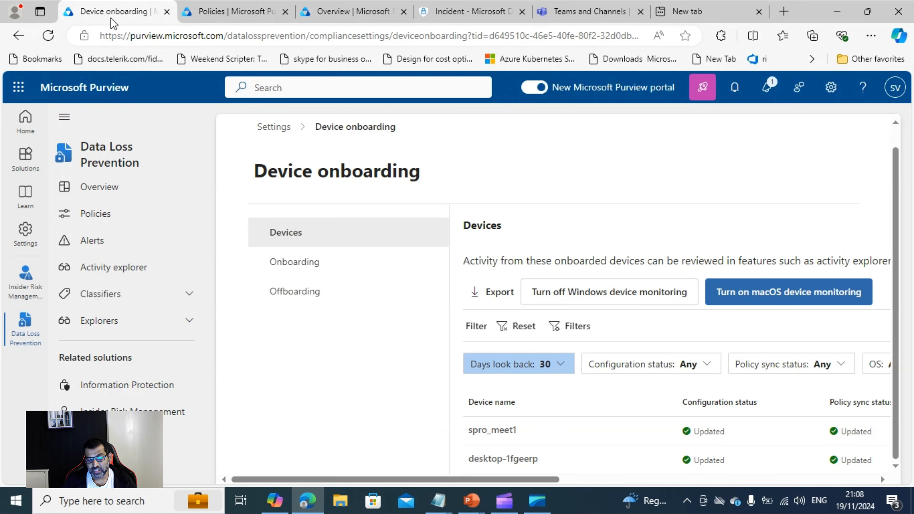
- Check the Windows onboarding options for devices, and return to the list of onboarded devices
{"action": "left_click", "coordinate": [309, 268]}
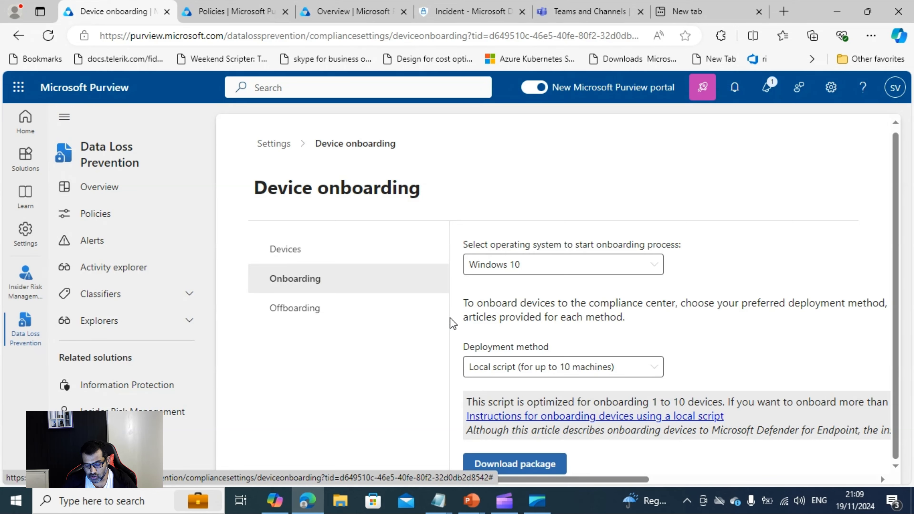
{"action": "left_click", "coordinate": [292, 249]}
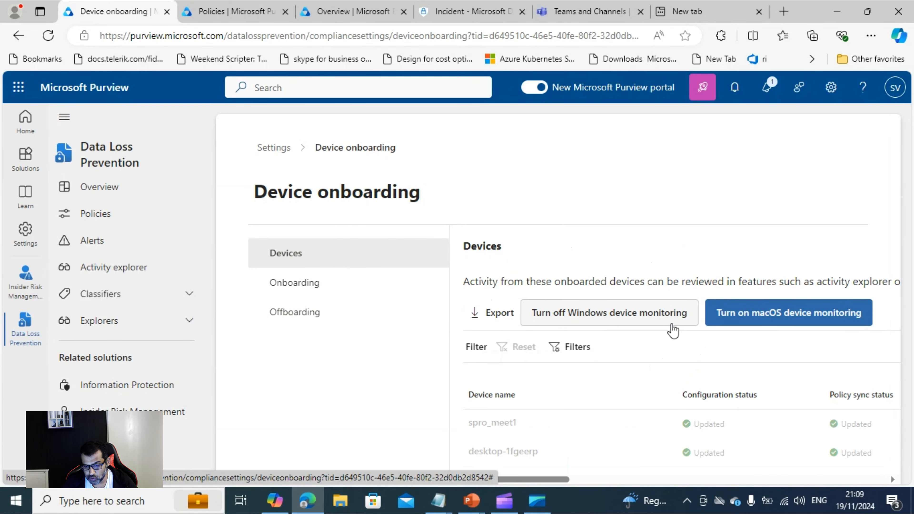
{"action": "scroll", "coordinate": [647, 324], "scroll_direction": "down", "scroll_amount": 1}
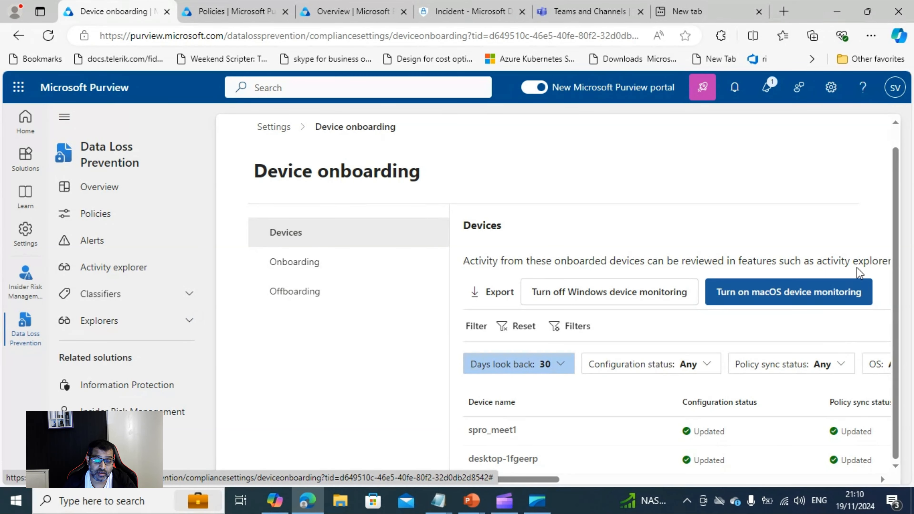
- Open the DLP policy named Custom policy for editing and advance past its name and admin units to the locations
{"action": "left_click", "coordinate": [220, 20]}
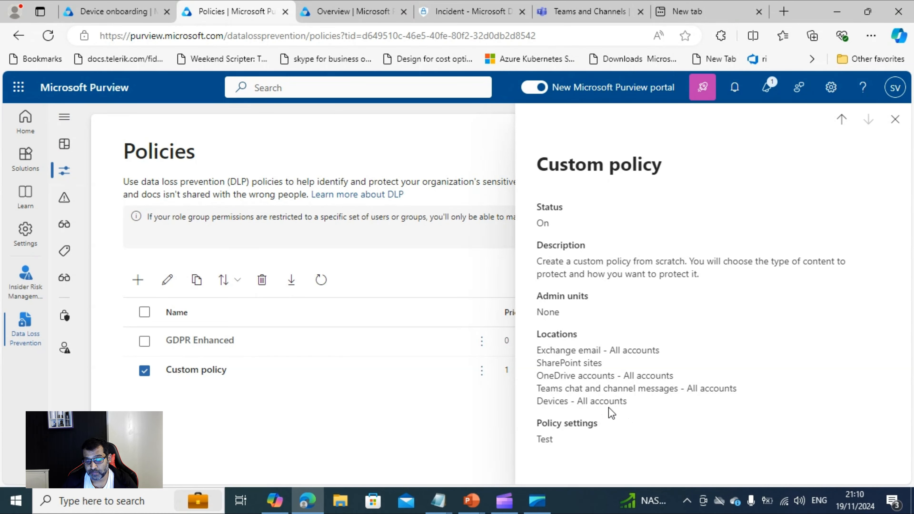
{"action": "left_click", "coordinate": [167, 284]}
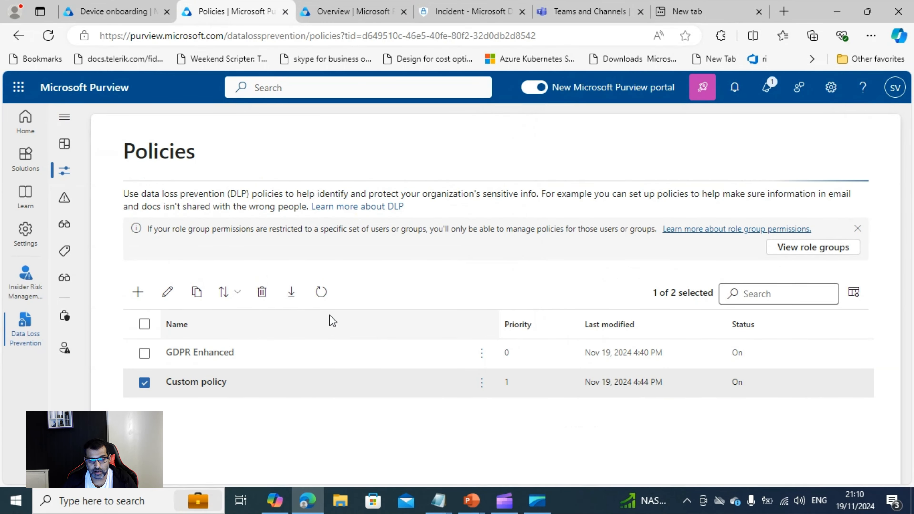
{"action": "left_click", "coordinate": [168, 292]}
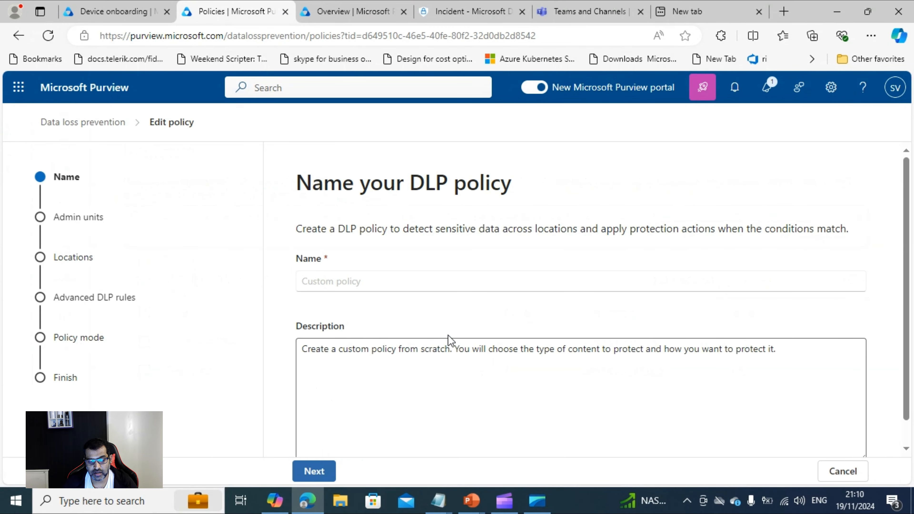
{"action": "scroll", "coordinate": [298, 470], "scroll_direction": "down", "scroll_amount": 1}
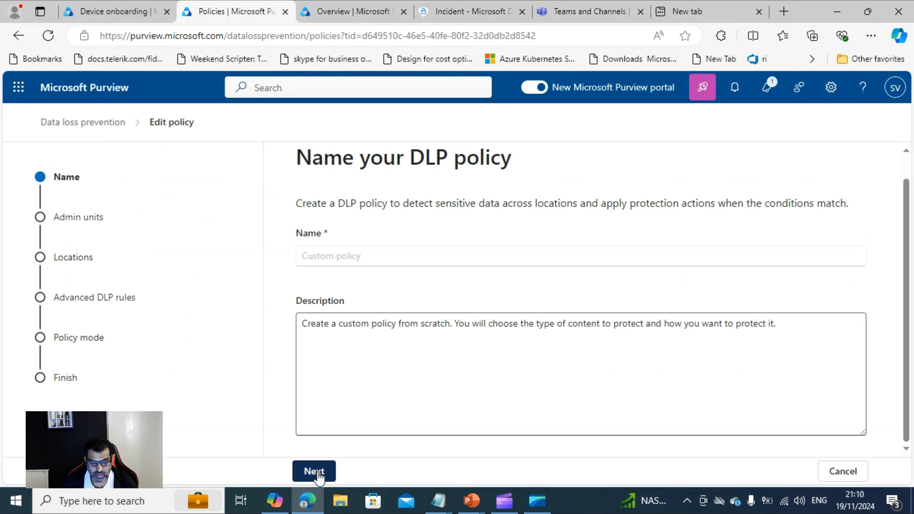
{"action": "left_click", "coordinate": [318, 474]}
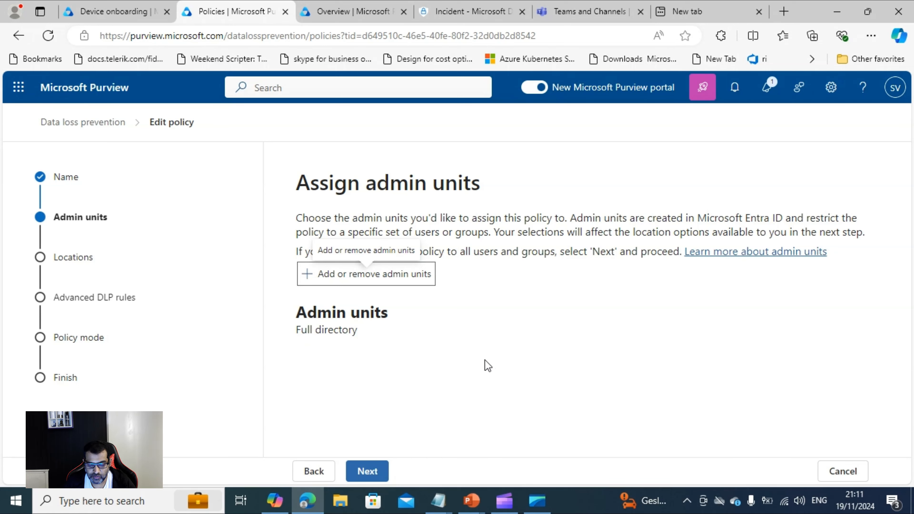
{"action": "left_click", "coordinate": [367, 475]}
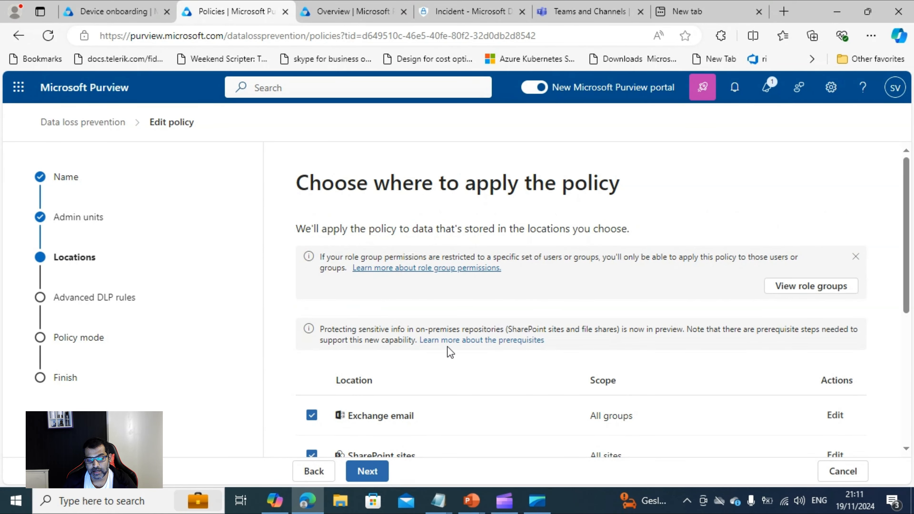
- Include On-premises repositories in the policy locations and inspect its Specific repositories scope without saving a scope change
{"action": "scroll", "coordinate": [448, 348], "scroll_direction": "down", "scroll_amount": 2}
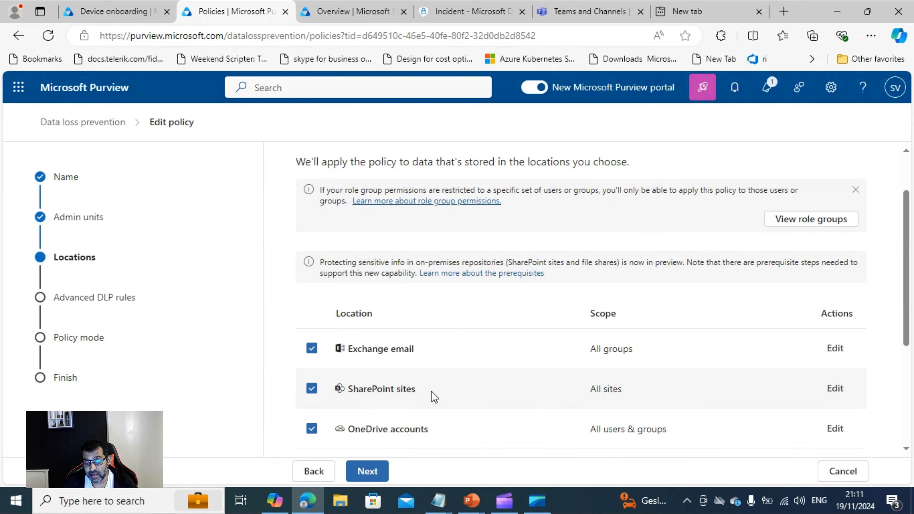
{"action": "scroll", "coordinate": [425, 385], "scroll_direction": "down", "scroll_amount": 2}
{"action": "scroll", "coordinate": [424, 387], "scroll_direction": "down", "scroll_amount": 2}
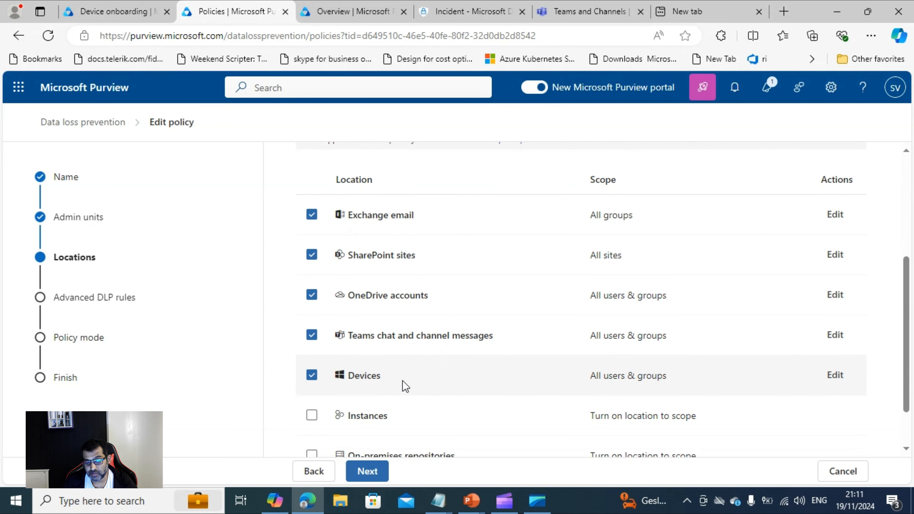
{"action": "scroll", "coordinate": [410, 384], "scroll_direction": "down", "scroll_amount": 2}
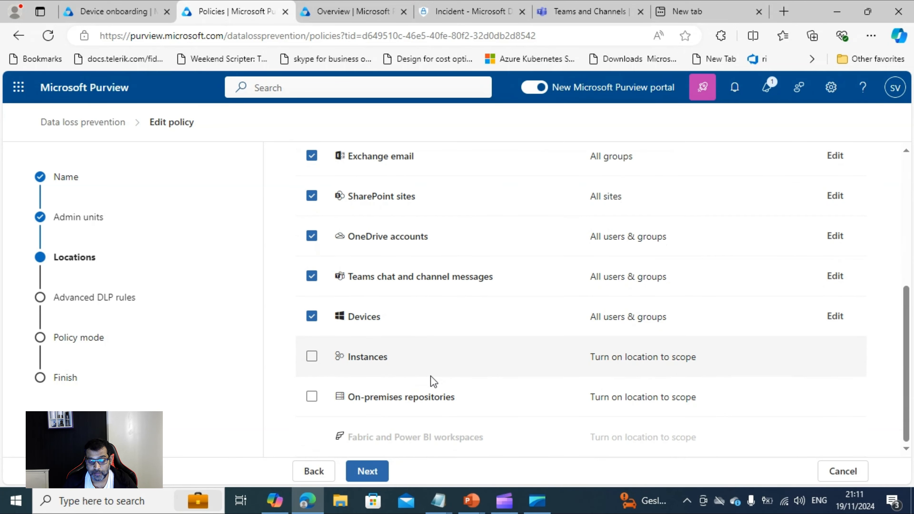
{"action": "left_click", "coordinate": [311, 398]}
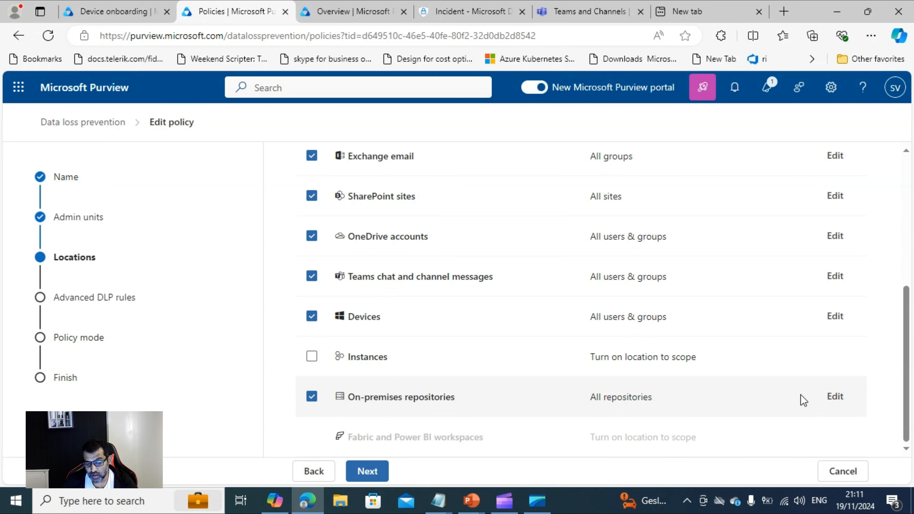
{"action": "left_click", "coordinate": [834, 397]}
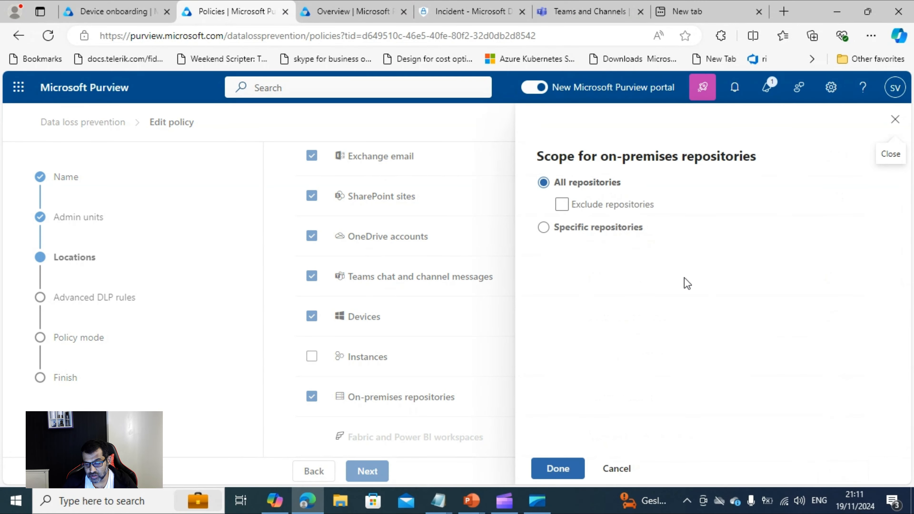
{"action": "left_click", "coordinate": [544, 228]}
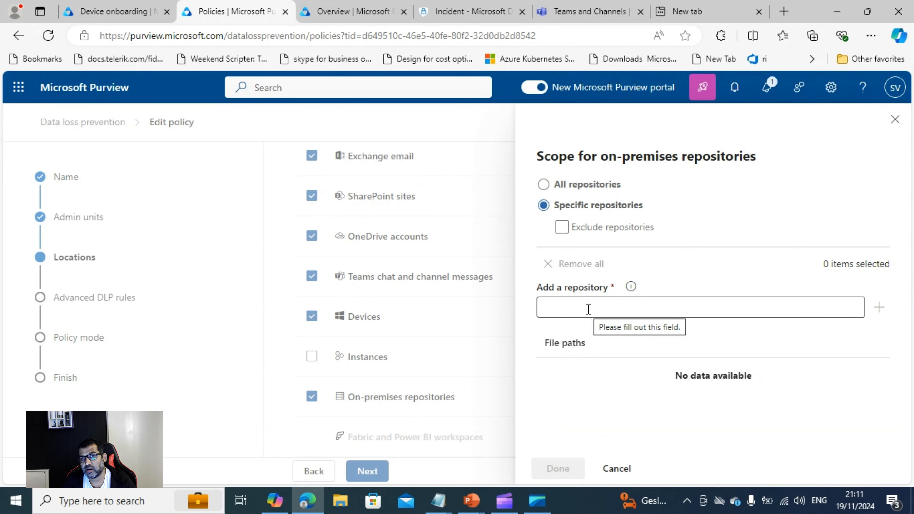
{"action": "mouse_move", "coordinate": [631, 287]}
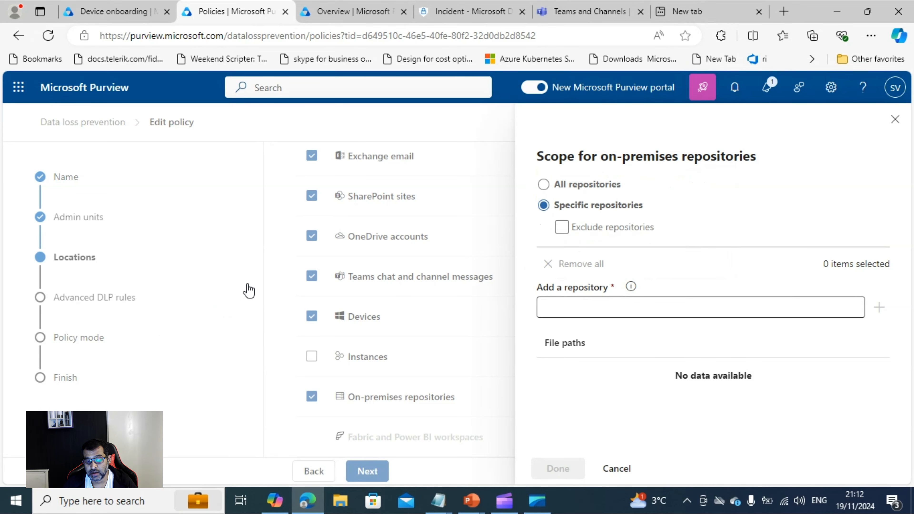
{"action": "left_click", "coordinate": [895, 120]}
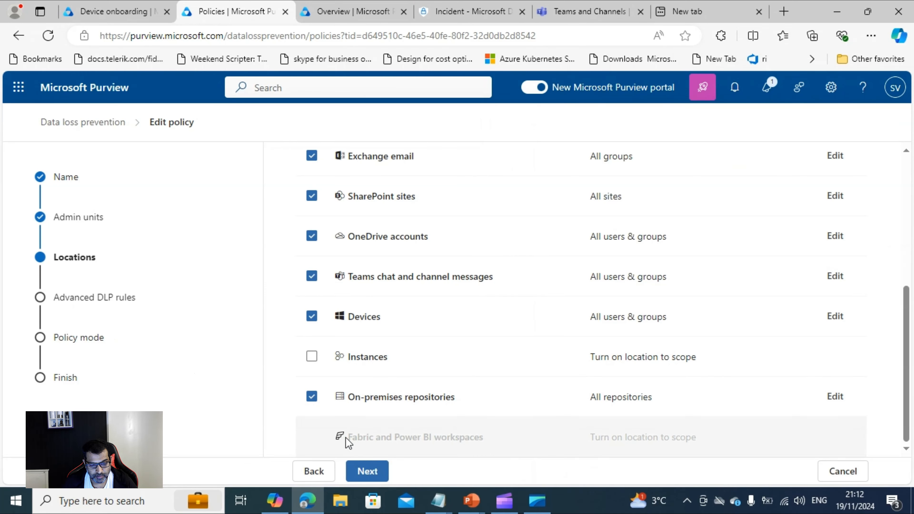
- Remove On-premises repositories from the policy locations
{"action": "left_click", "coordinate": [373, 475]}
{"action": "left_click", "coordinate": [548, 254]}
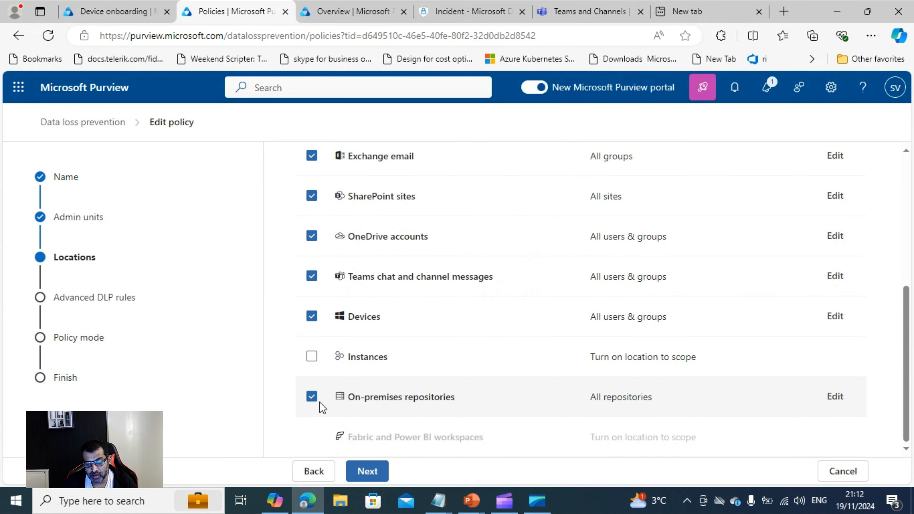
{"action": "left_click", "coordinate": [313, 397]}
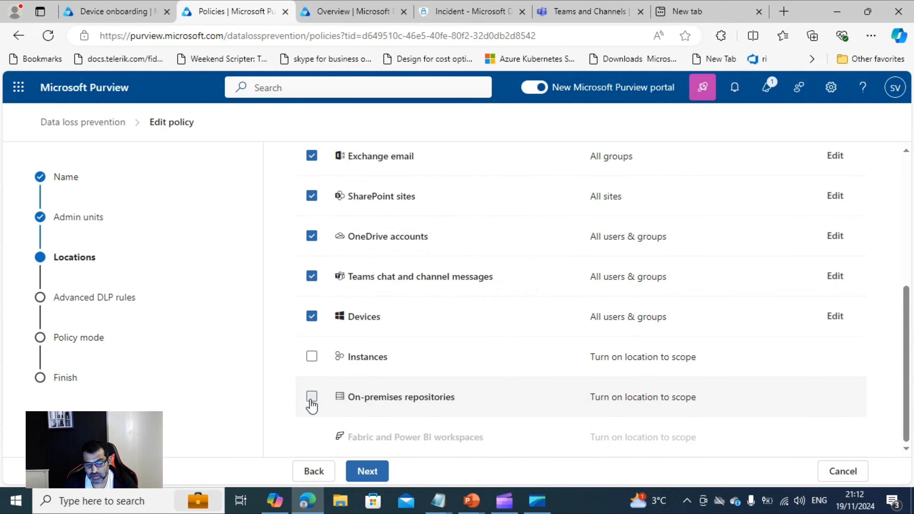
- Continue to the advanced DLP rules, open the Test rule for editing and review its sensitive info types and actions
{"action": "left_click", "coordinate": [362, 476]}
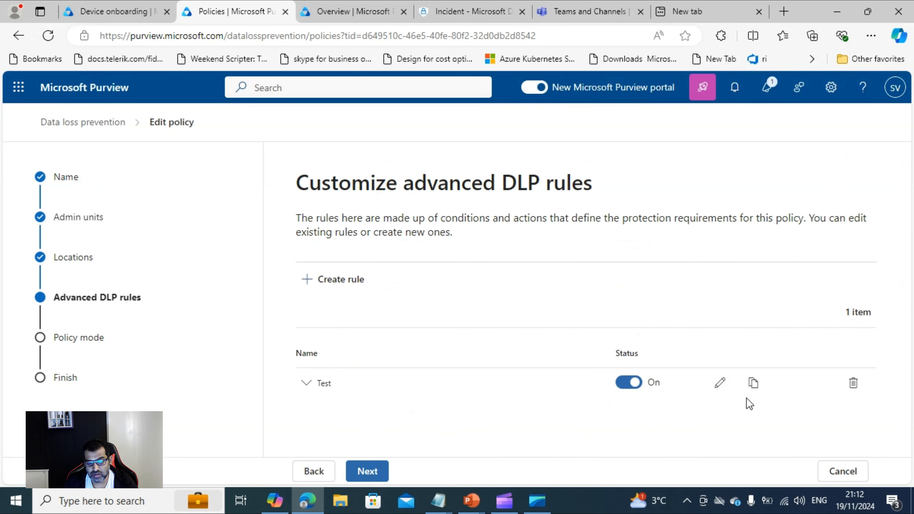
{"action": "left_click", "coordinate": [719, 385]}
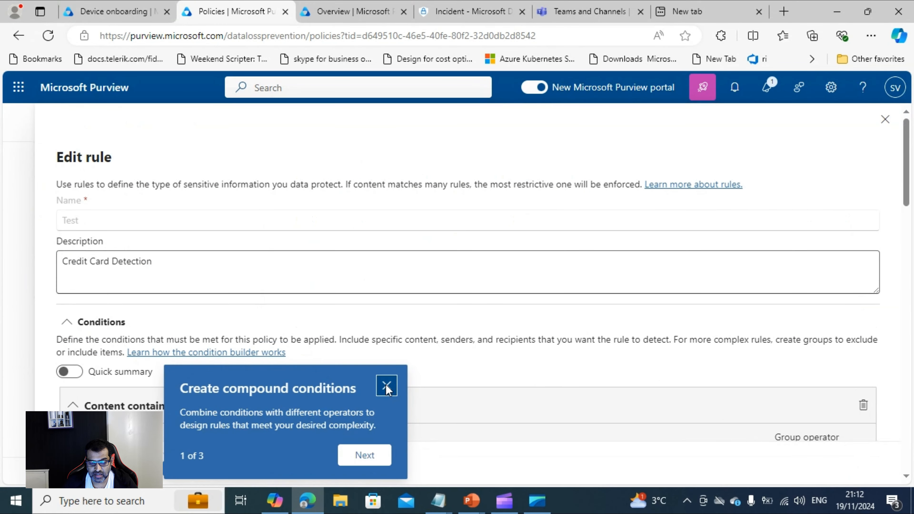
{"action": "left_click", "coordinate": [389, 385]}
{"action": "scroll", "coordinate": [342, 342], "scroll_direction": "down", "scroll_amount": 7}
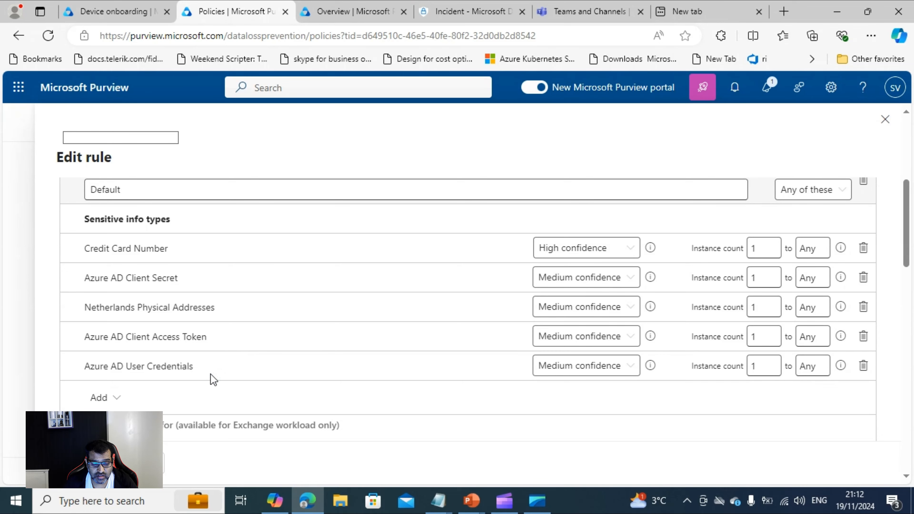
{"action": "scroll", "coordinate": [213, 364], "scroll_direction": "down", "scroll_amount": 2}
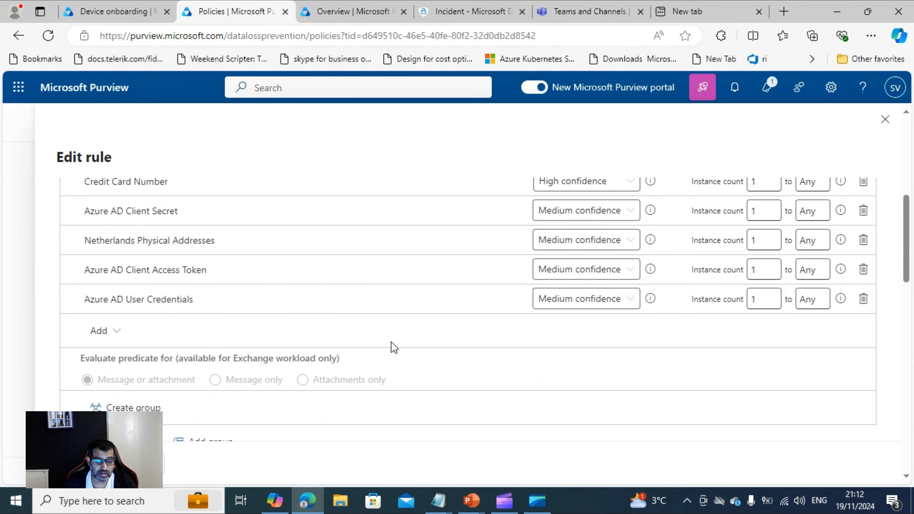
{"action": "scroll", "coordinate": [396, 342], "scroll_direction": "up", "scroll_amount": 4}
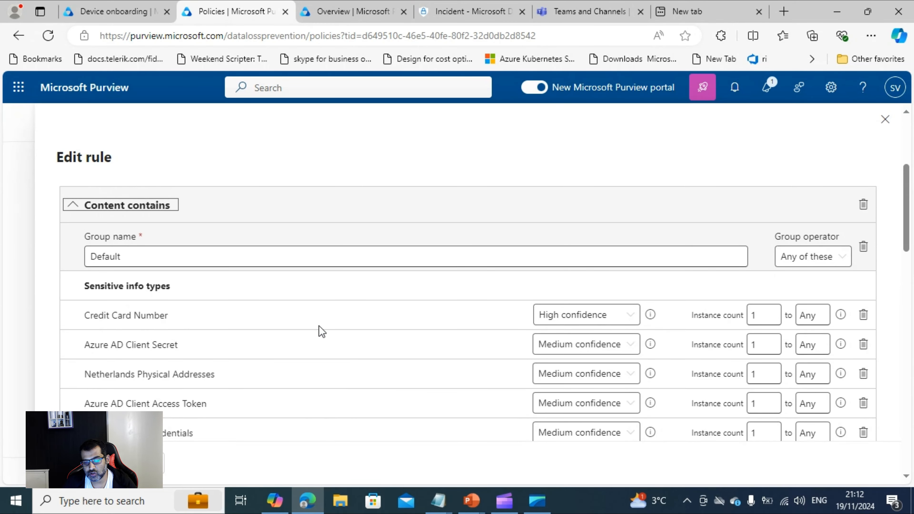
{"action": "scroll", "coordinate": [350, 343], "scroll_direction": "down", "scroll_amount": 6}
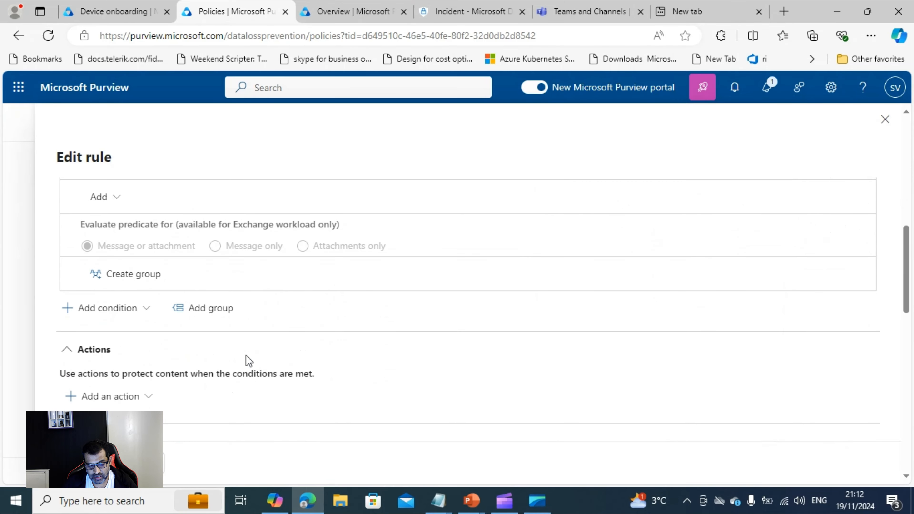
{"action": "scroll", "coordinate": [280, 356], "scroll_direction": "up", "scroll_amount": 5}
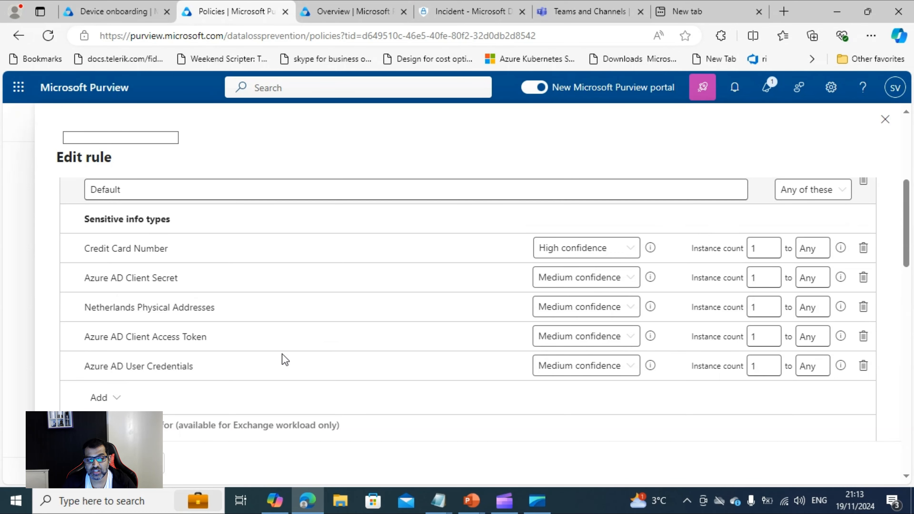
- Review the Data Loss Prevention overview for sensitive information insights, top activities detected and device health
{"action": "left_click", "coordinate": [334, 13]}
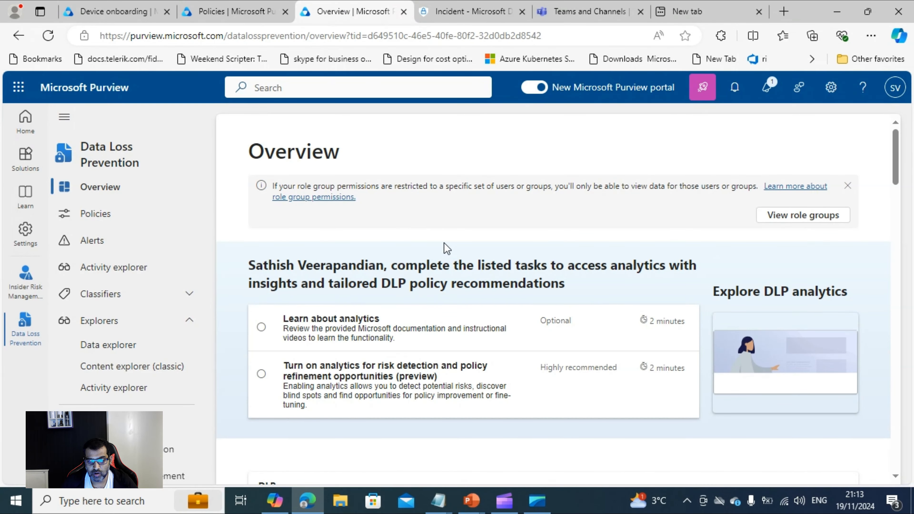
{"action": "scroll", "coordinate": [457, 277], "scroll_direction": "down", "scroll_amount": 3}
{"action": "scroll", "coordinate": [458, 277], "scroll_direction": "down", "scroll_amount": 10}
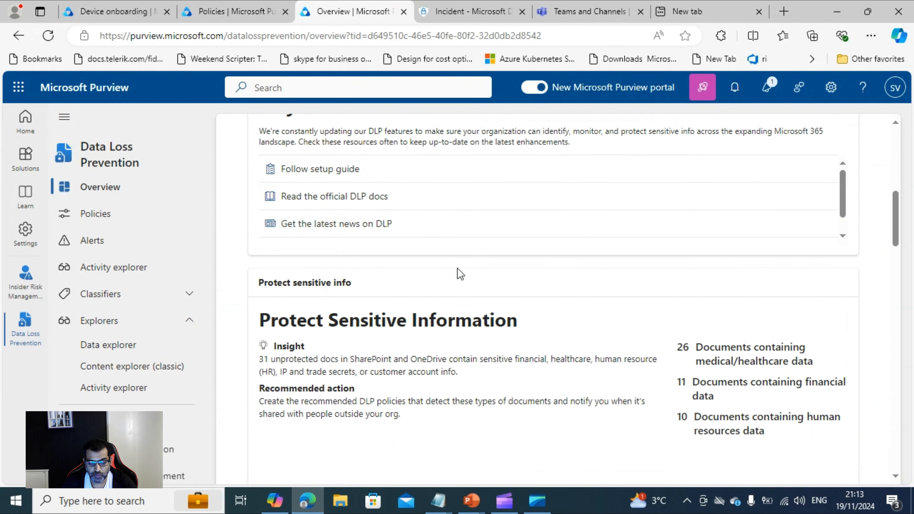
{"action": "scroll", "coordinate": [460, 275], "scroll_direction": "down", "scroll_amount": 8}
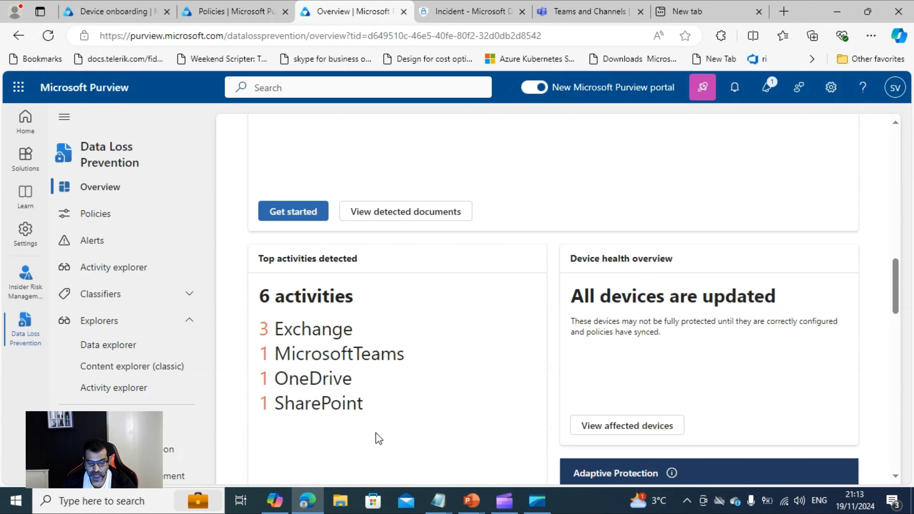
{"action": "scroll", "coordinate": [403, 353], "scroll_direction": "down", "scroll_amount": 2}
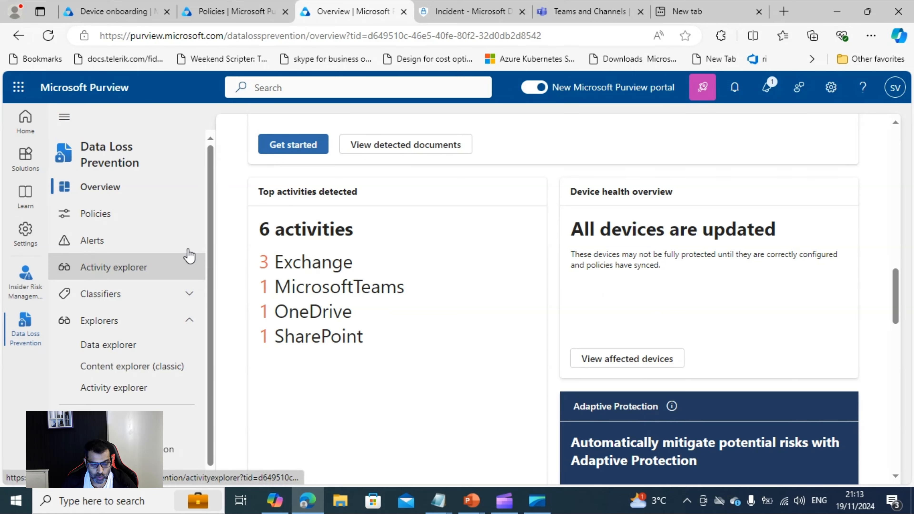
- Open the Data Loss Prevention alerts and widen the Alert name column to show the full names
{"action": "scroll", "coordinate": [169, 266], "scroll_direction": "down", "scroll_amount": 1}
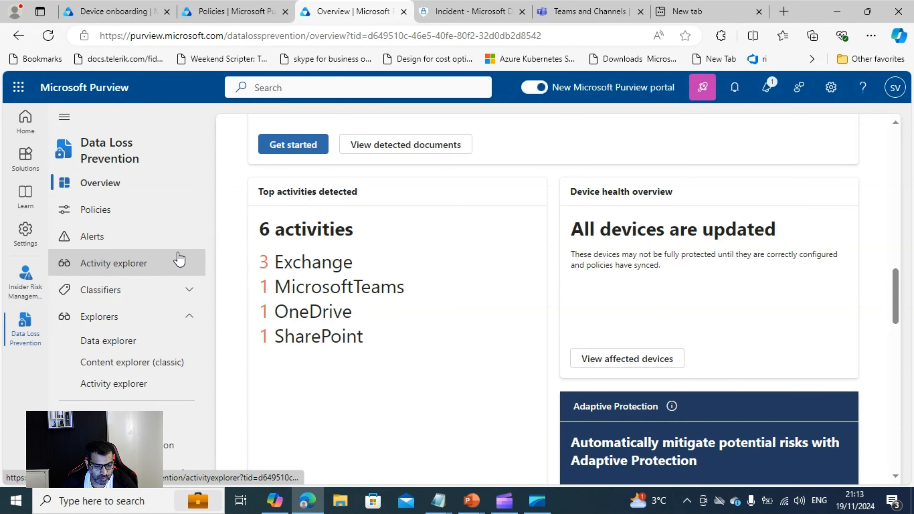
{"action": "left_click", "coordinate": [111, 236]}
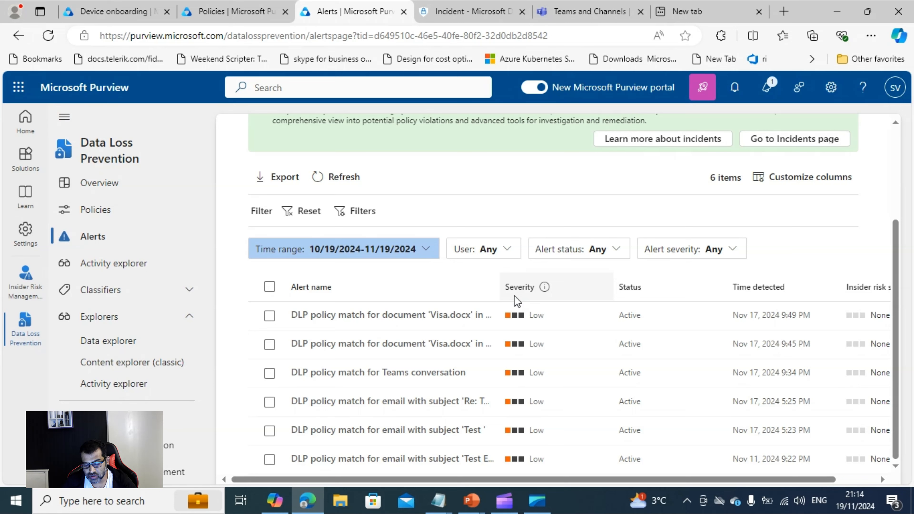
{"action": "left_click_drag", "start_coordinate": [501, 297], "coordinate": [606, 318]}
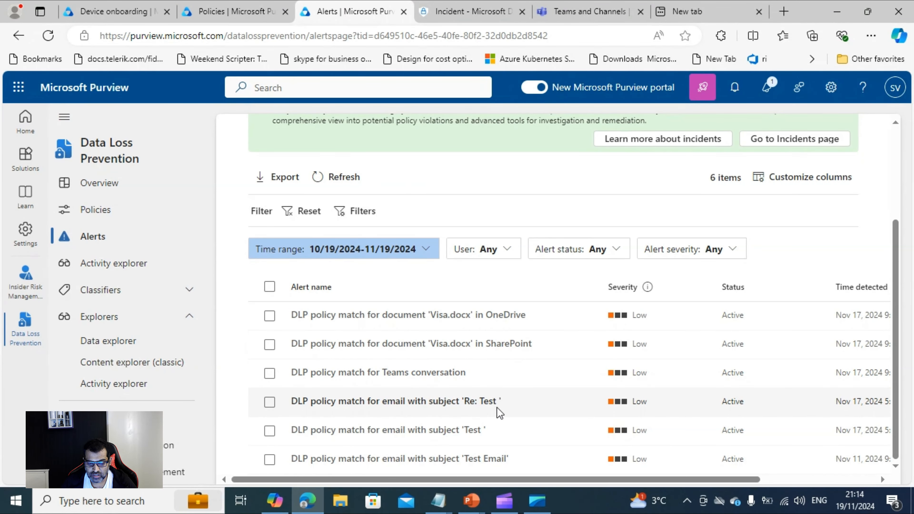
- Switch to the exfiltration incident in Microsoft Defender and list the alerts it contains
{"action": "left_click", "coordinate": [449, 14]}
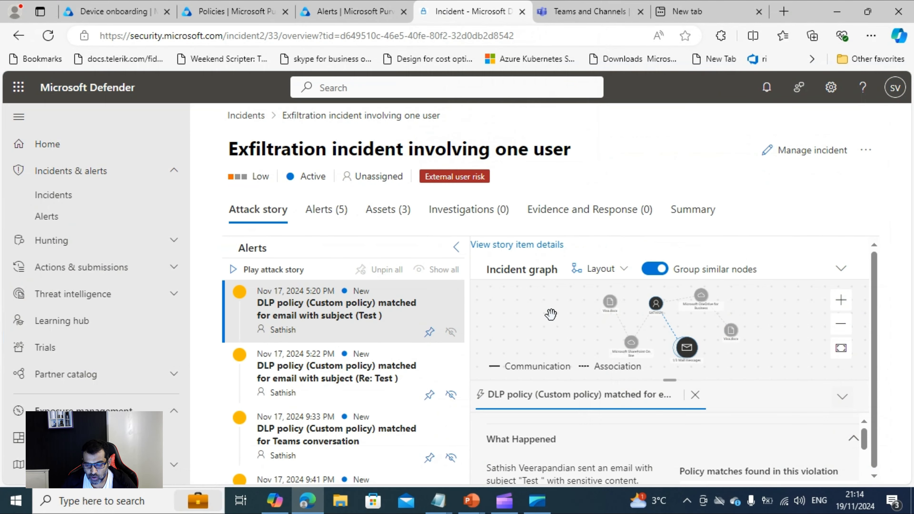
{"action": "left_click", "coordinate": [318, 211]}
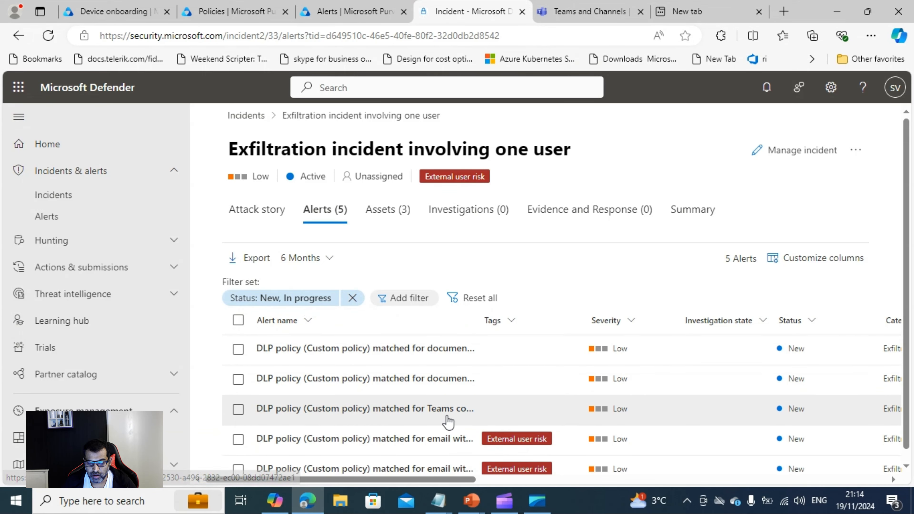
- Open the incident's DLP alert for the email with subject "Re: Test" and review its alert story, policy matches and related events
{"action": "scroll", "coordinate": [445, 363], "scroll_direction": "down", "scroll_amount": 1}
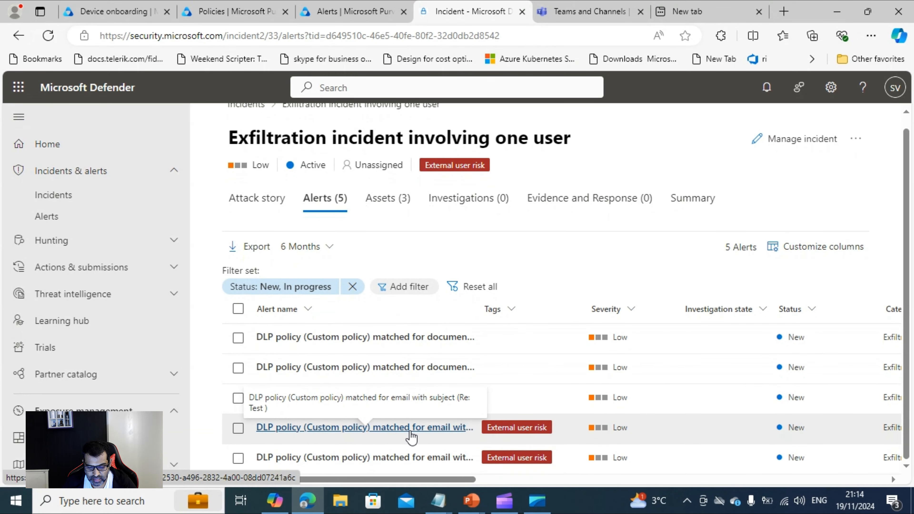
{"action": "left_click", "coordinate": [411, 428]}
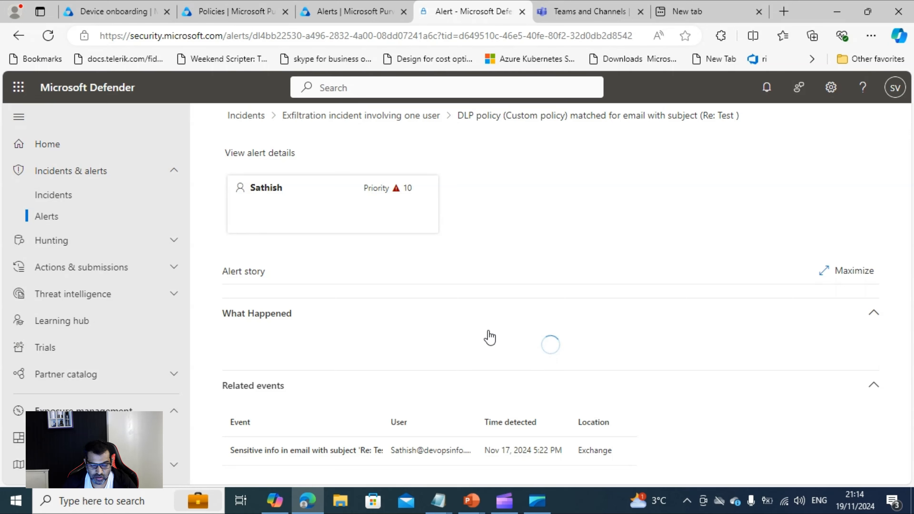
{"action": "scroll", "coordinate": [492, 321], "scroll_direction": "down", "scroll_amount": 2}
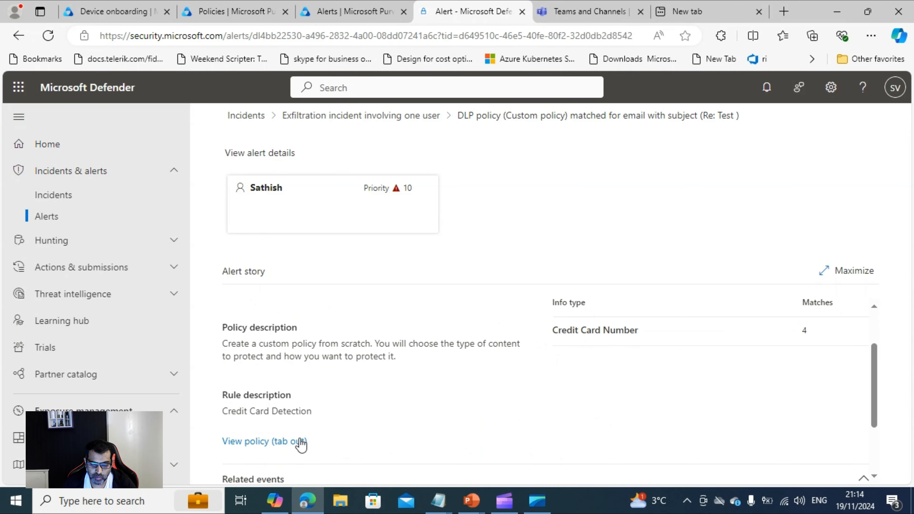
{"action": "scroll", "coordinate": [467, 404], "scroll_direction": "up", "scroll_amount": 3}
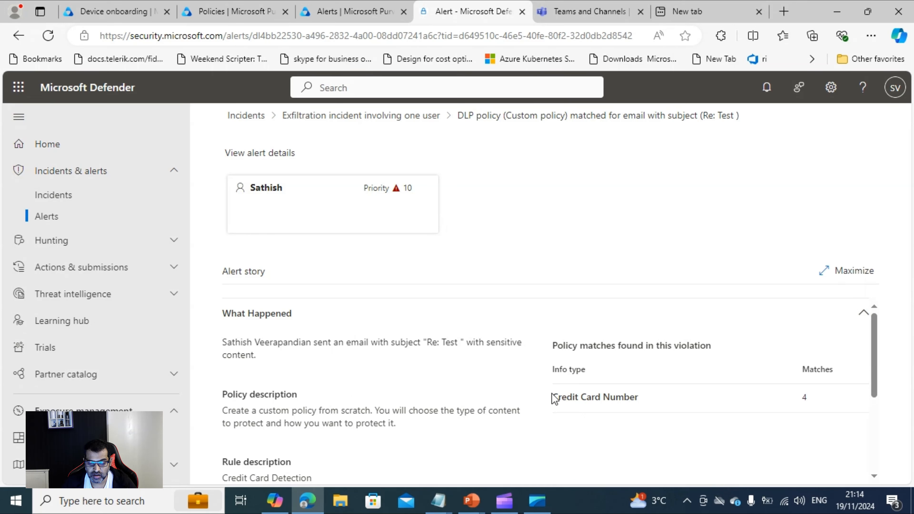
{"action": "left_click_drag", "start_coordinate": [644, 400], "coordinate": [271, 390]}
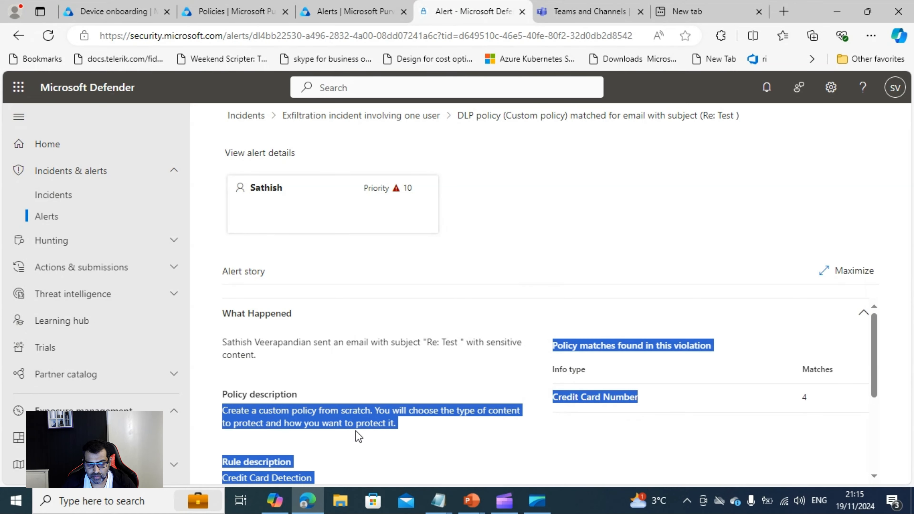
{"action": "scroll", "coordinate": [435, 394], "scroll_direction": "down", "scroll_amount": 3}
{"action": "scroll", "coordinate": [435, 391], "scroll_direction": "down", "scroll_amount": 1}
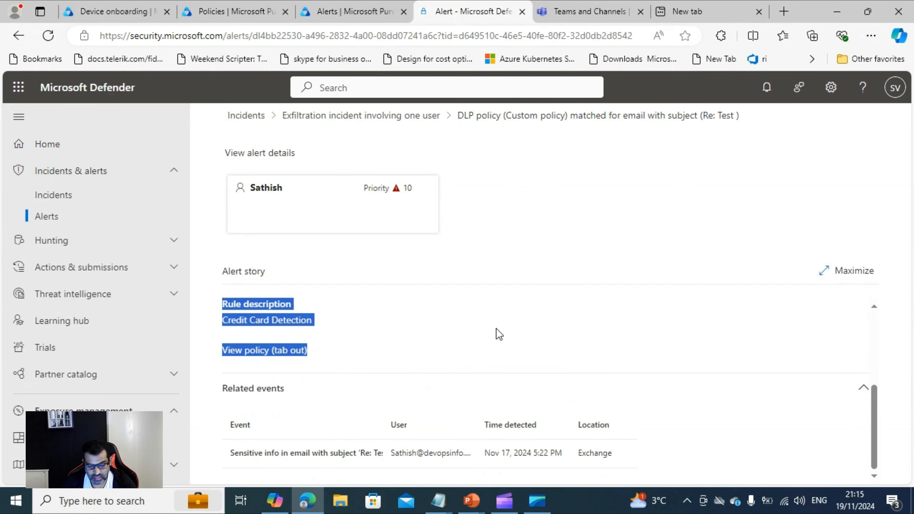
- Switch to the alerts in Microsoft Purview, open the Teams conversation alert and view its events and user activity summary
{"action": "left_click", "coordinate": [348, 15]}
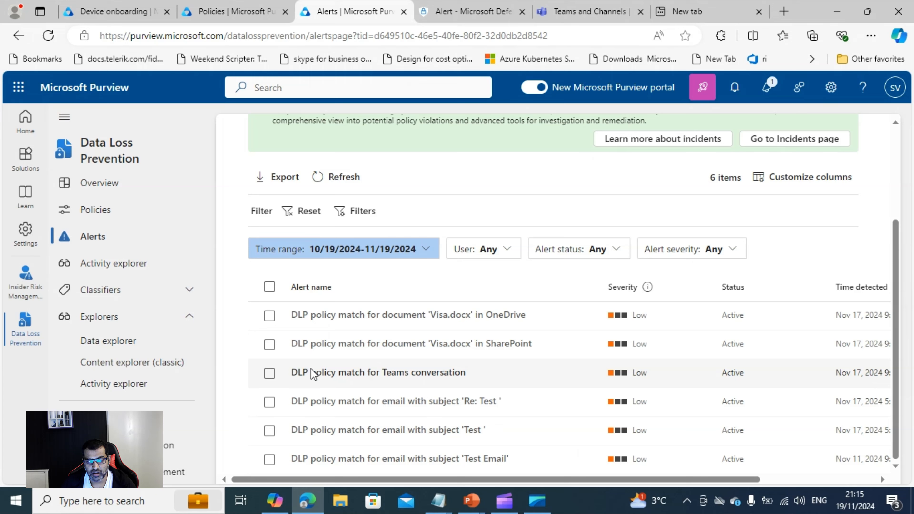
{"action": "left_click", "coordinate": [338, 373]}
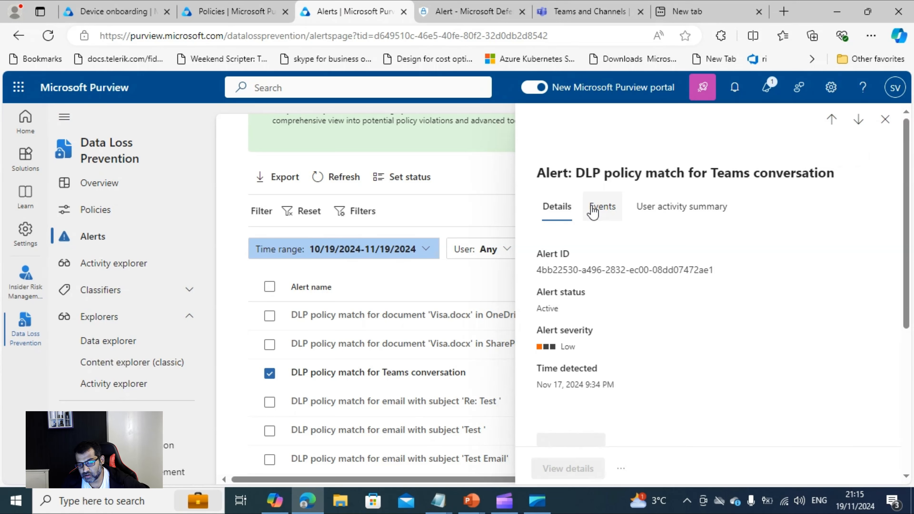
{"action": "left_click", "coordinate": [603, 216]}
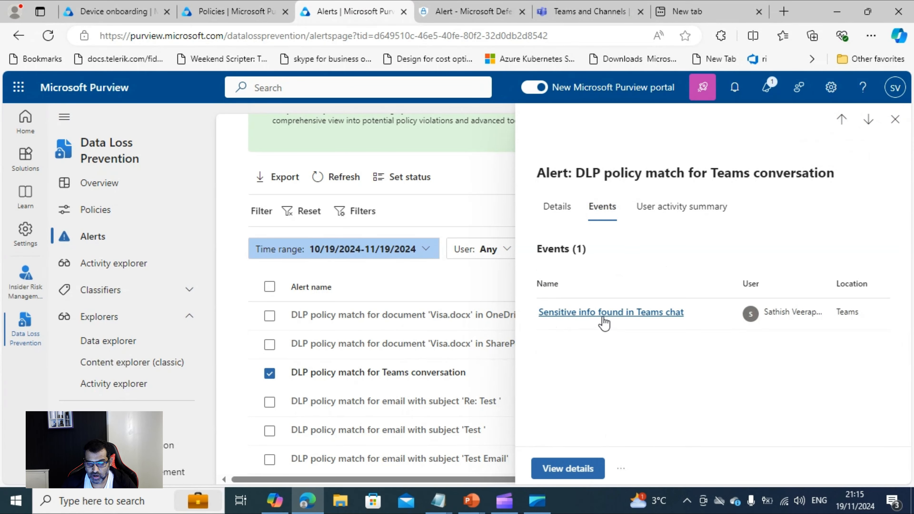
{"action": "left_click", "coordinate": [680, 216]}
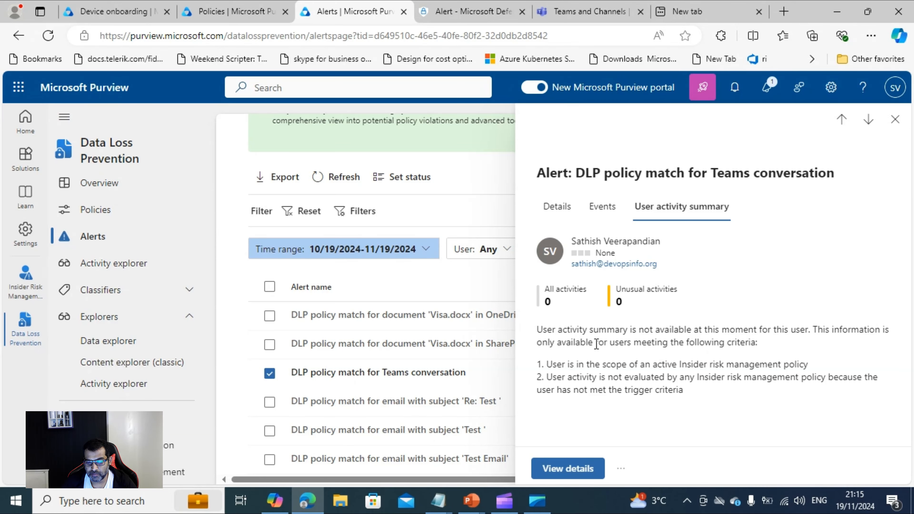
- Open the alert's "Sensitive info found in Teams chat" event and review its event and policy details through the override justification
{"action": "left_click", "coordinate": [606, 211]}
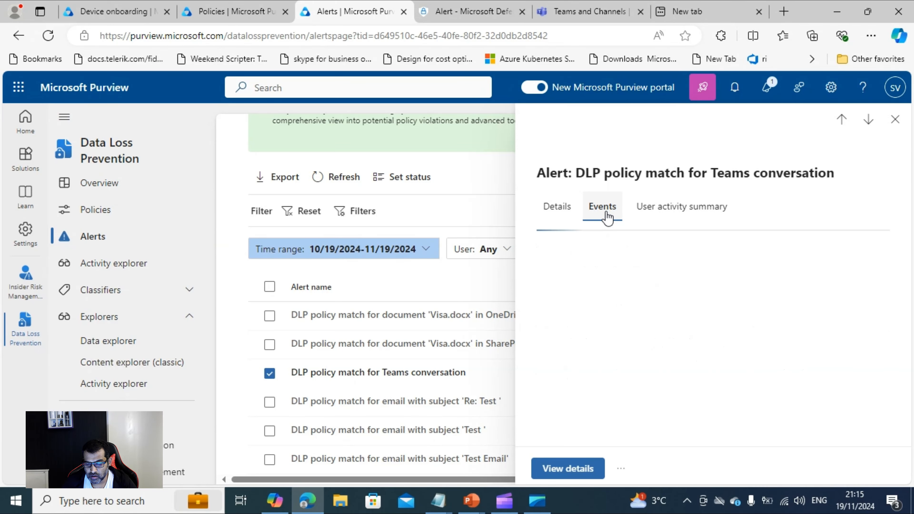
{"action": "left_click", "coordinate": [618, 317]}
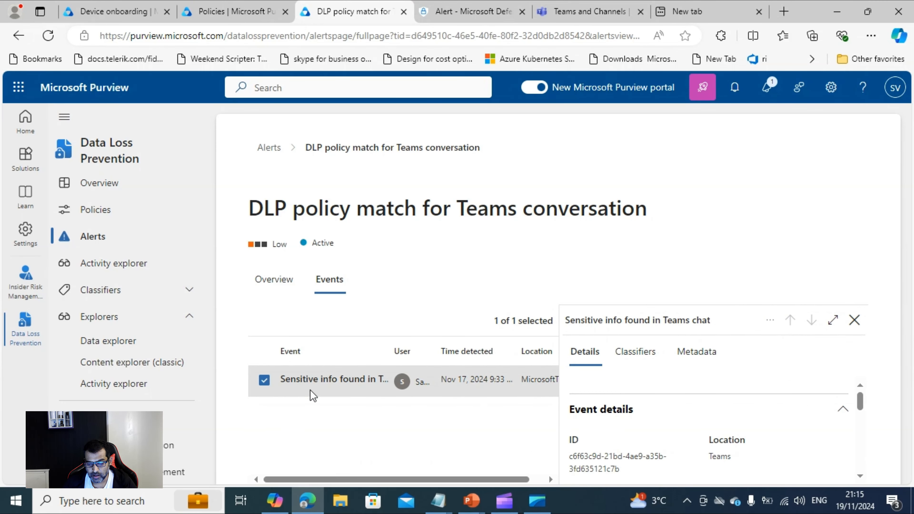
{"action": "scroll", "coordinate": [721, 409], "scroll_direction": "down", "scroll_amount": 1}
{"action": "scroll", "coordinate": [756, 453], "scroll_direction": "down", "scroll_amount": 5}
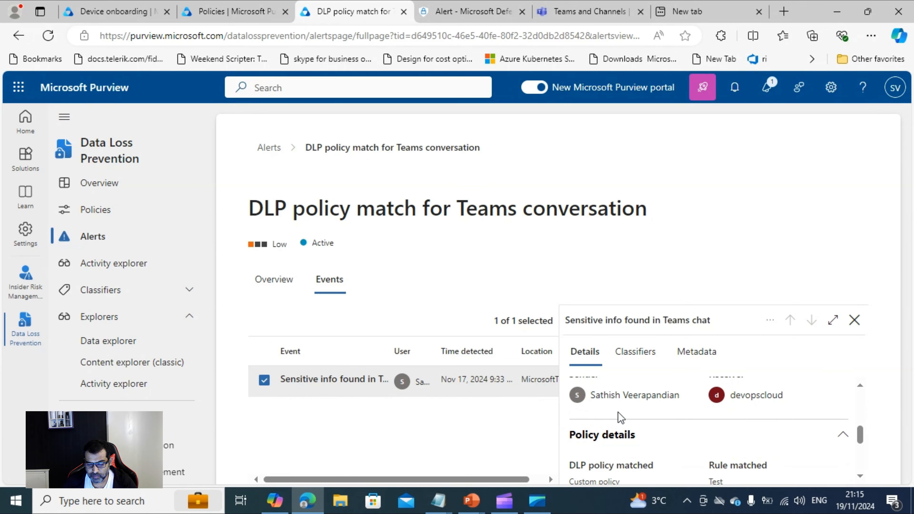
{"action": "scroll", "coordinate": [732, 444], "scroll_direction": "down", "scroll_amount": 2}
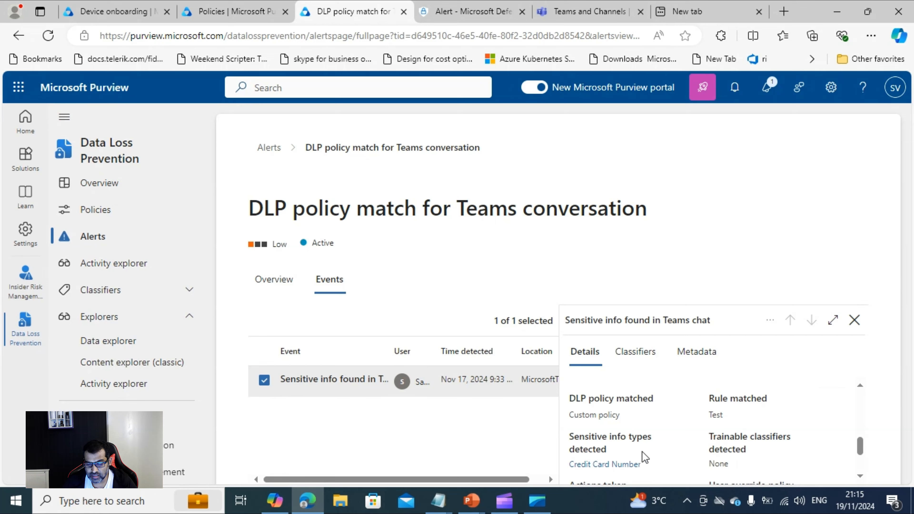
{"action": "scroll", "coordinate": [659, 457], "scroll_direction": "down", "scroll_amount": 2}
{"action": "scroll", "coordinate": [660, 456], "scroll_direction": "down", "scroll_amount": 1}
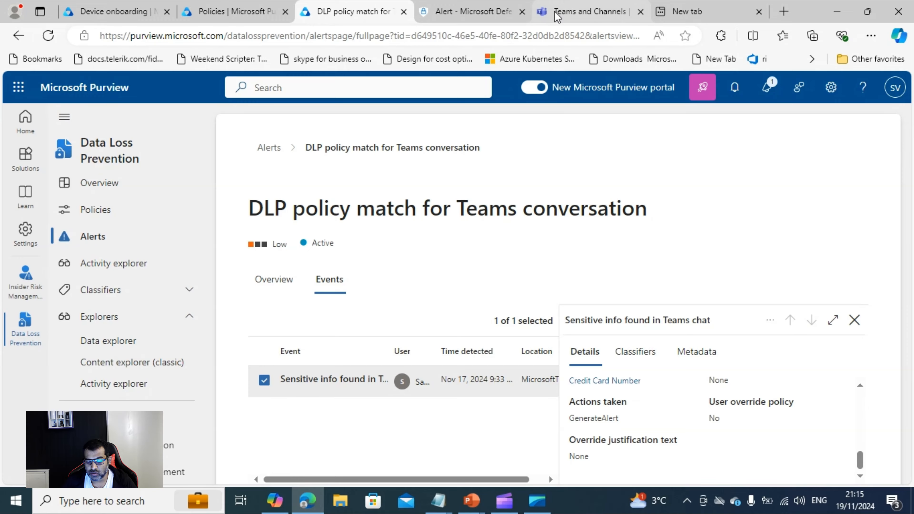
- View the Test post in the devopscloud General channel in Microsoft Teams and return to the Device onboarding page in Microsoft Purview
{"action": "left_click", "coordinate": [585, 11]}
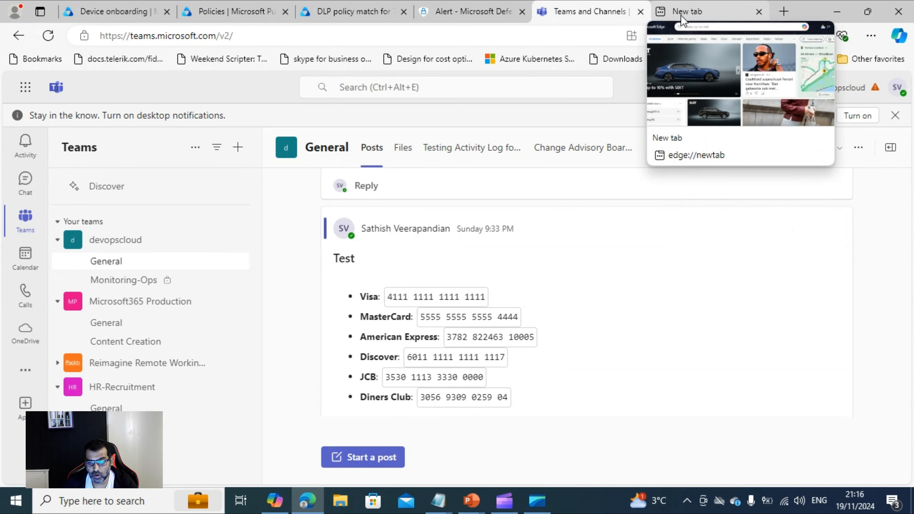
{"action": "left_click", "coordinate": [455, 14]}
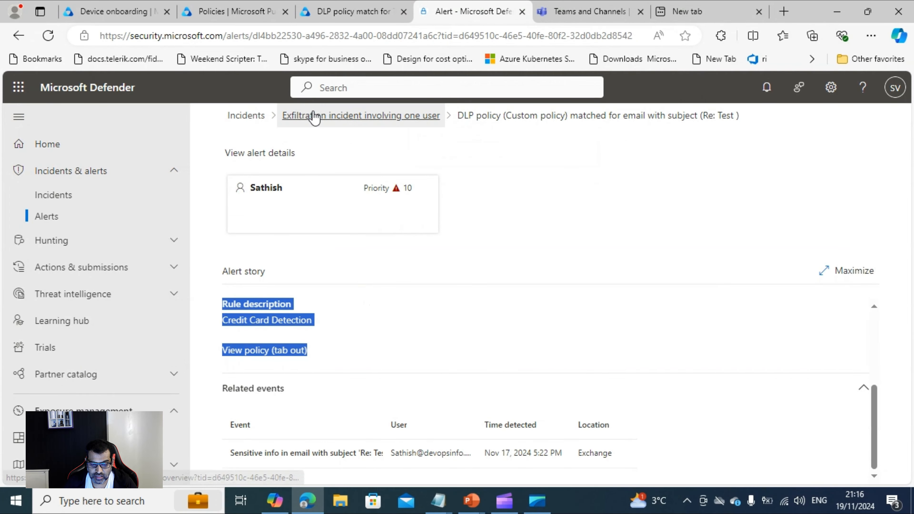
{"action": "left_click", "coordinate": [213, 14]}
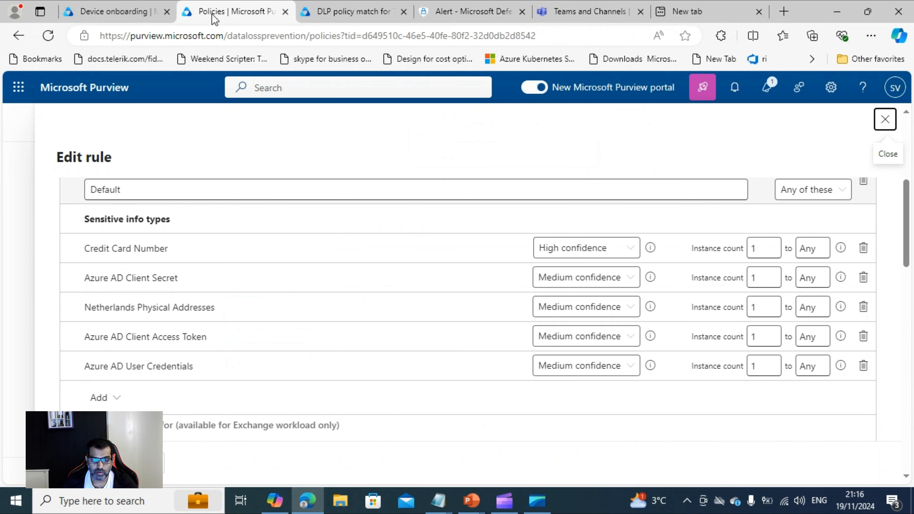
{"action": "left_click", "coordinate": [120, 13]}
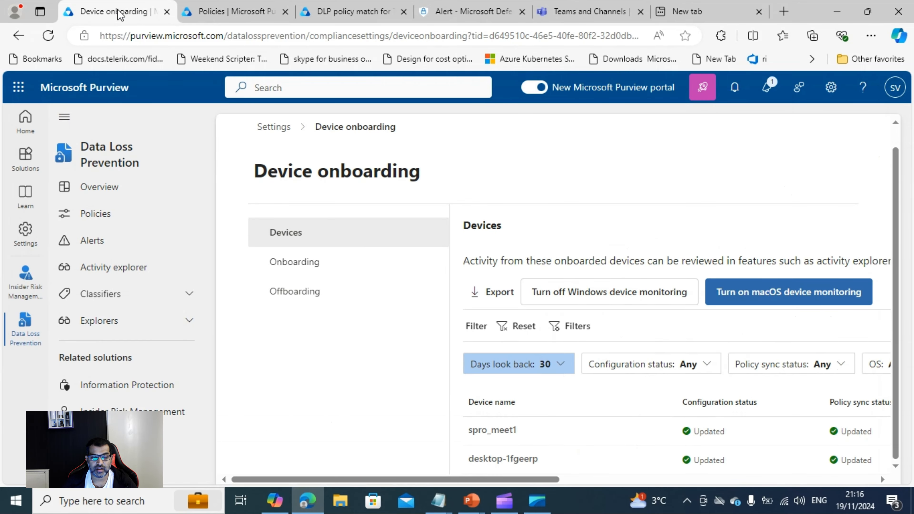